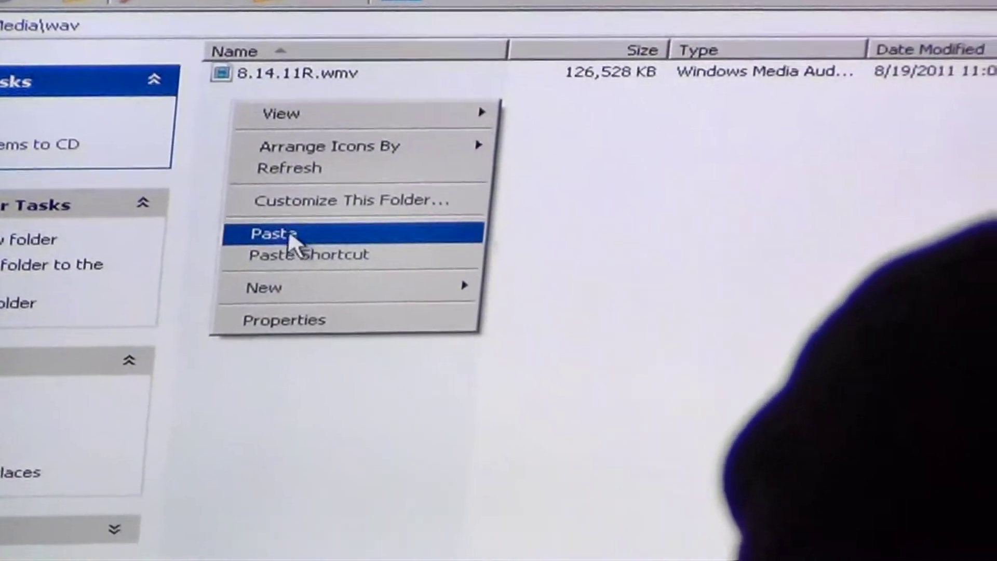
Paste the copied video file into the F:\Media\wav folder
{"action": "left_click", "coordinate": [347, 284]}
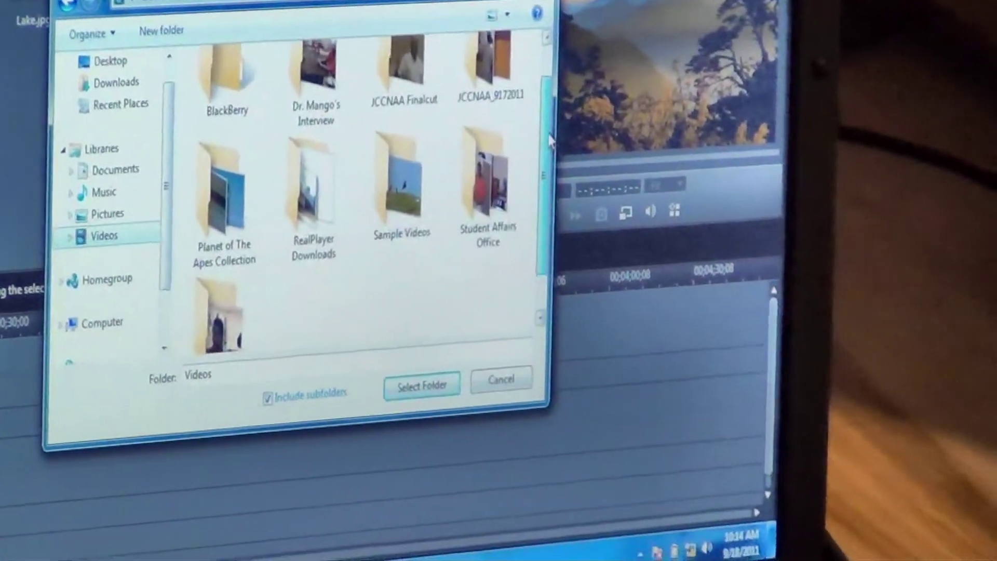
{"action": "scroll", "coordinate": [552, 139], "scroll_direction": "down", "scroll_amount": 1}
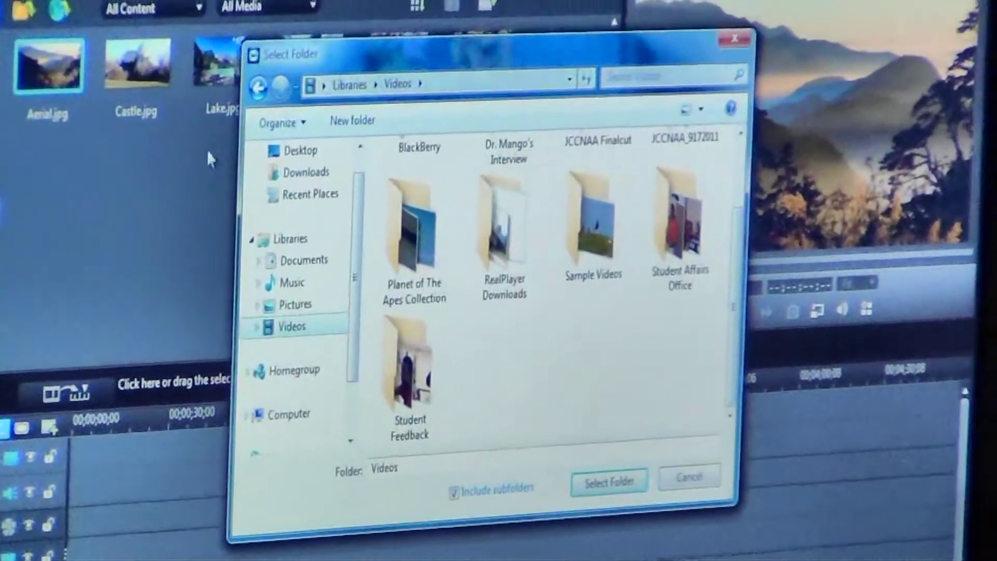
Dismiss the Select Folder chooser and begin Import a Media Folder for the group-photo video
{"action": "left_click", "coordinate": [609, 480]}
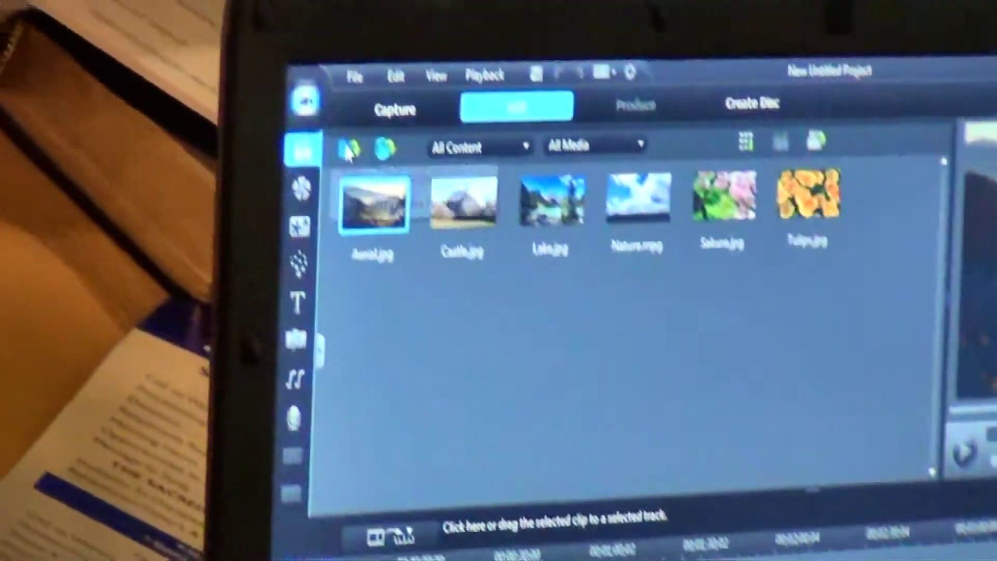
{"action": "left_click", "coordinate": [332, 192]}
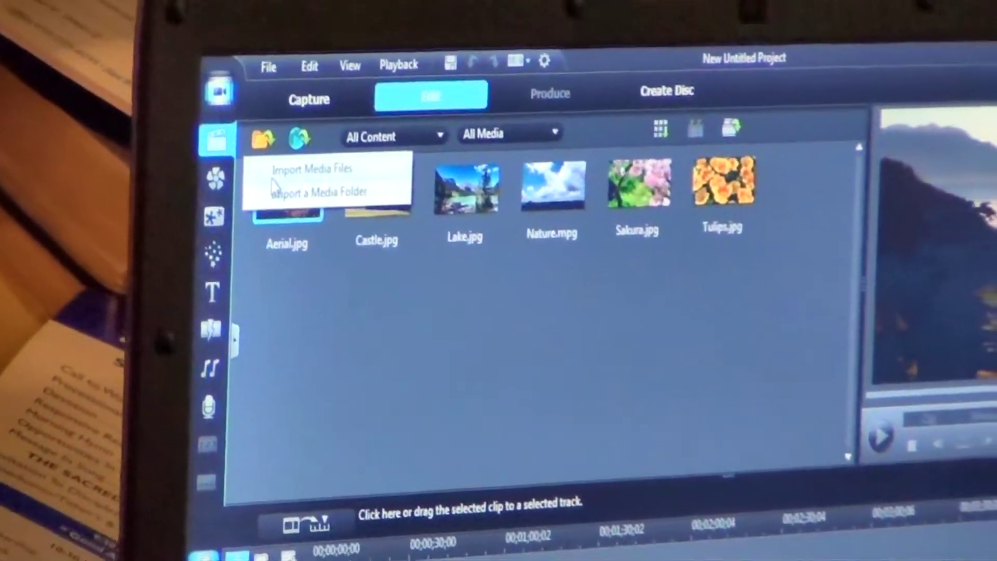
{"action": "left_click", "coordinate": [341, 245]}
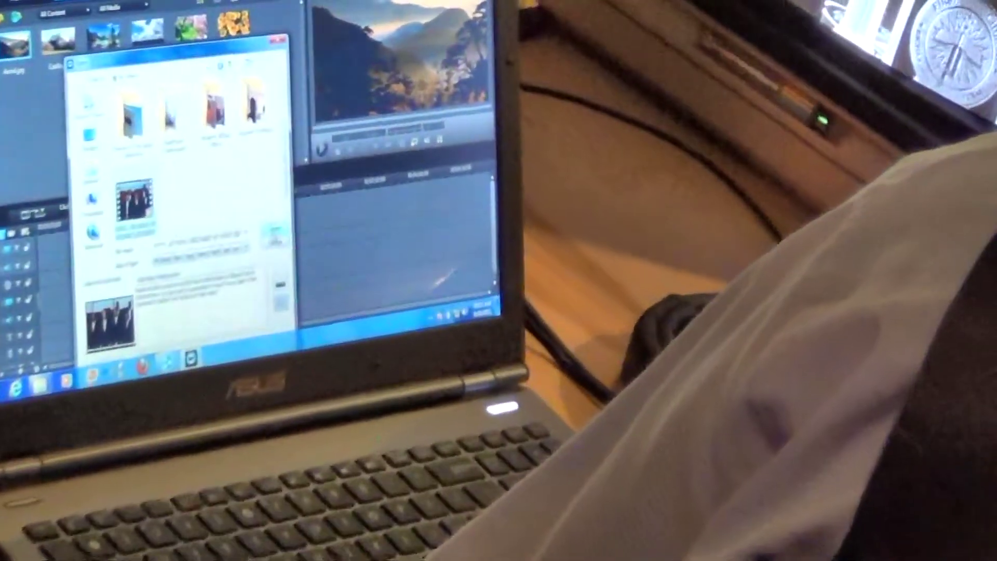
Confirm the import so the group-photo video loads into the media library and preview
{"action": "key", "text": "Return"}
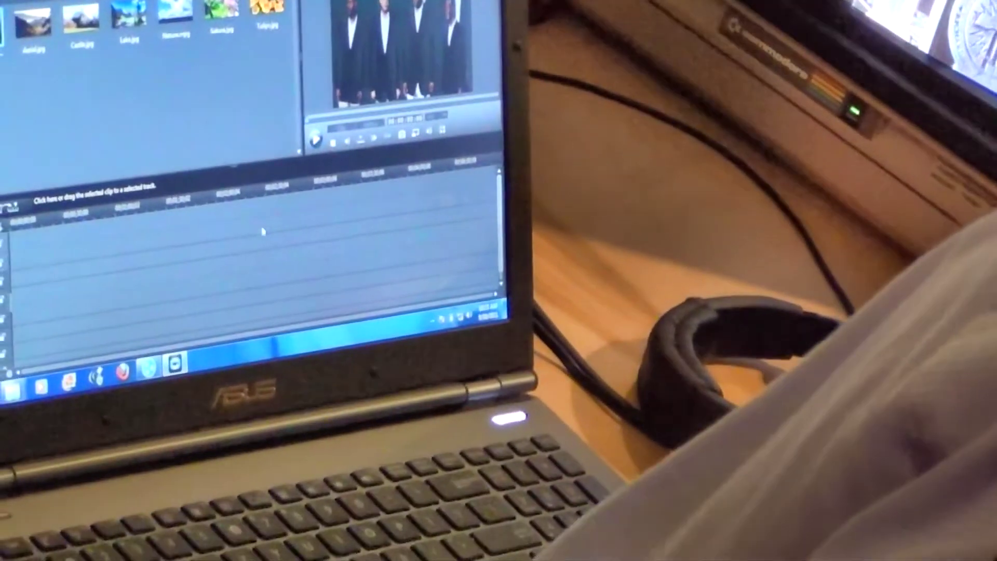